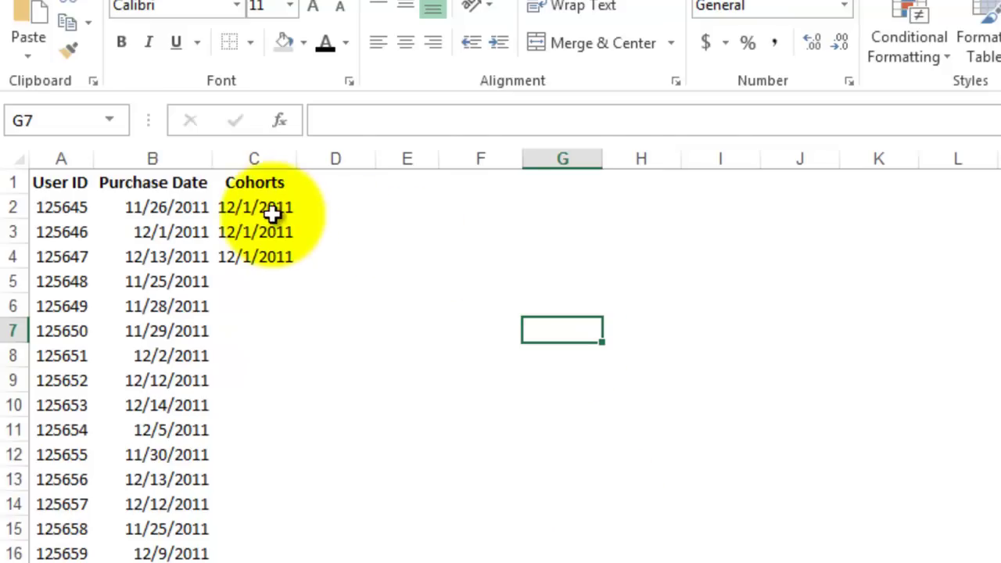
# - Fill the C2 cohort formula down the entire Cohorts column and move to the Remaining-dates sheet
pyautogui.click(261, 208)
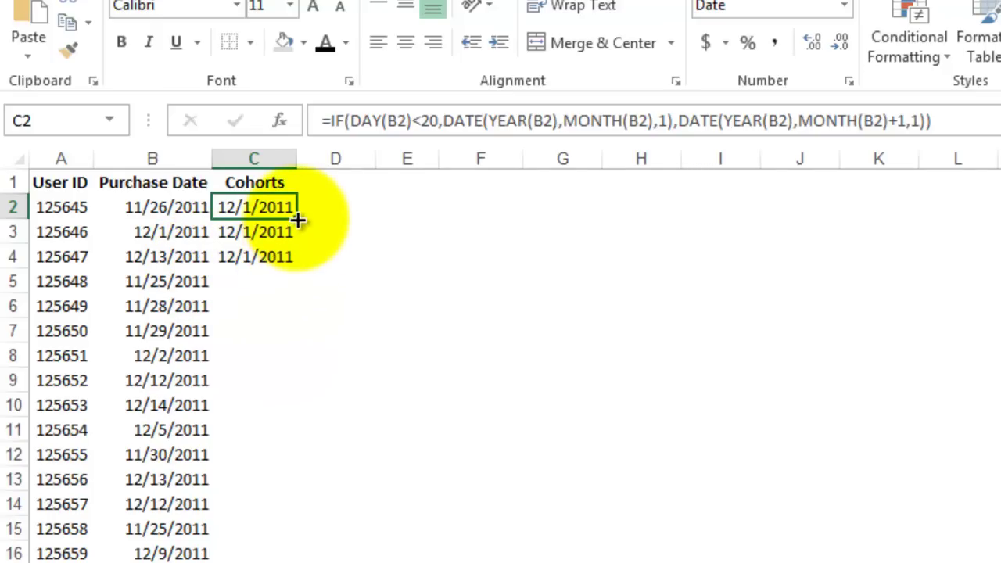
pyautogui.moveTo(298, 221); pyautogui.dragTo(297, 262)
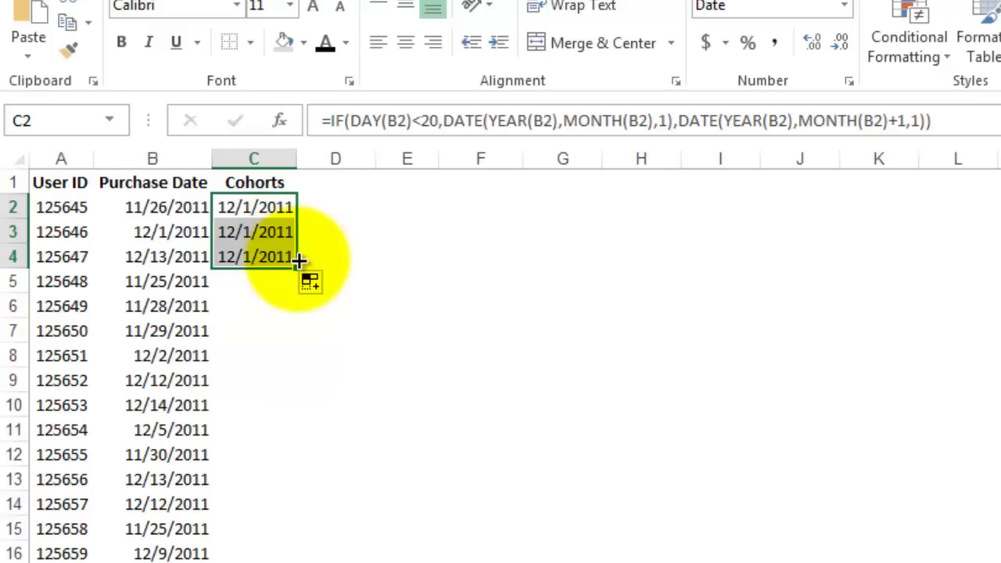
pyautogui.doubleClick(297, 267)
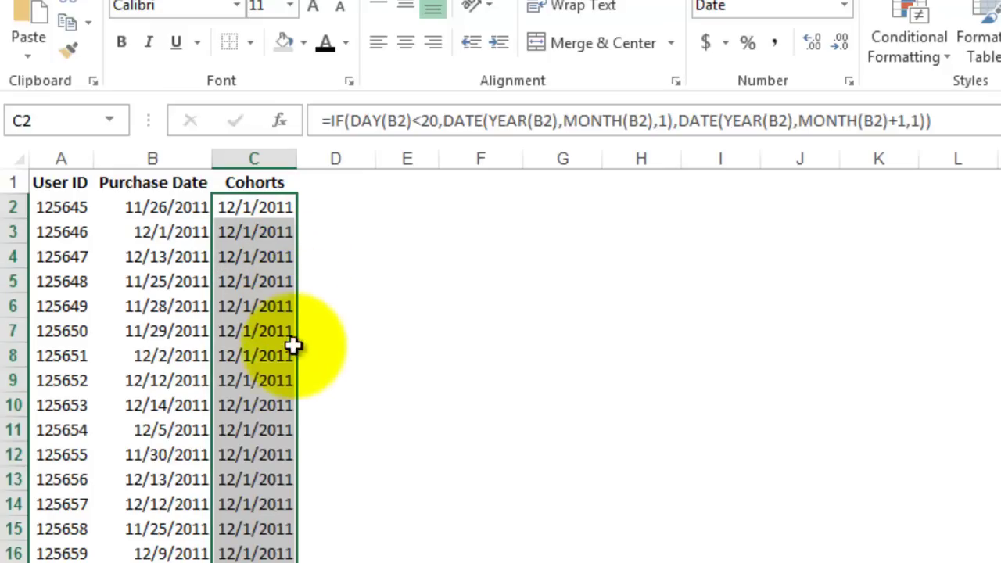
pyautogui.hotkey('ctrl', 'pagedown')
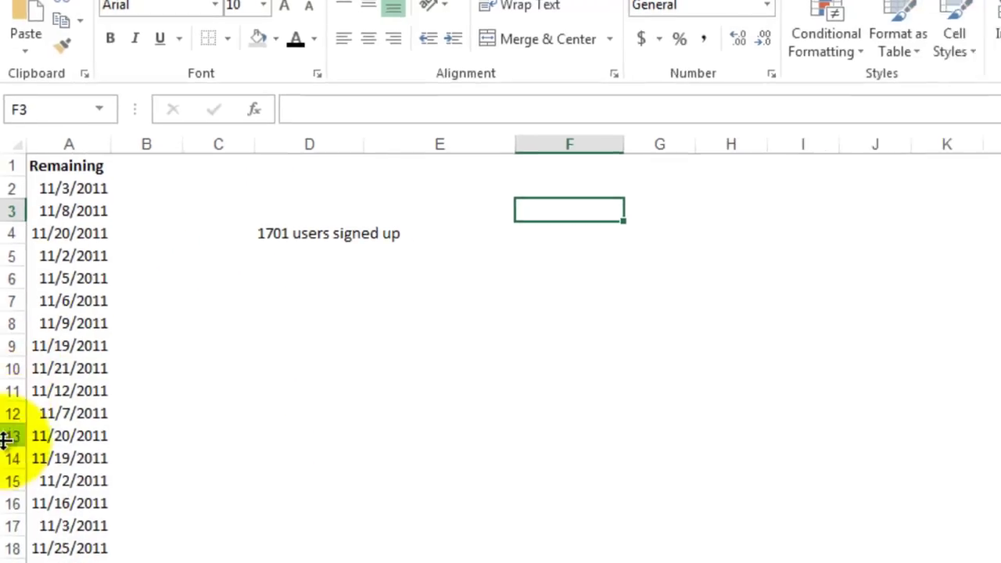
# - Insert a PivotTable at D8 with Remaining as rows and a count of Remaining as values
pyautogui.scroll(-8, 216, 547)
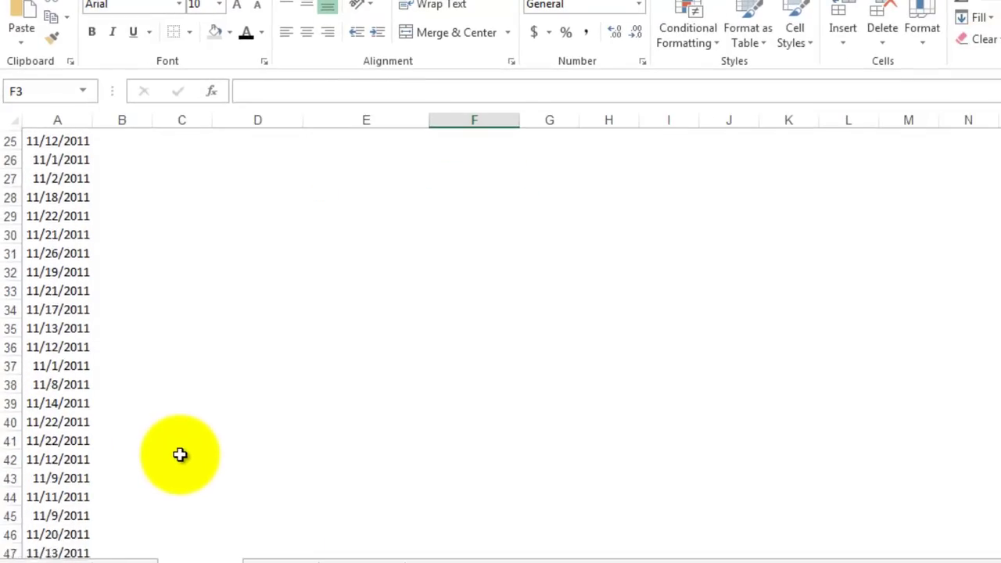
pyautogui.scroll(-3, 180, 454)
pyautogui.scroll(11, 179, 452)
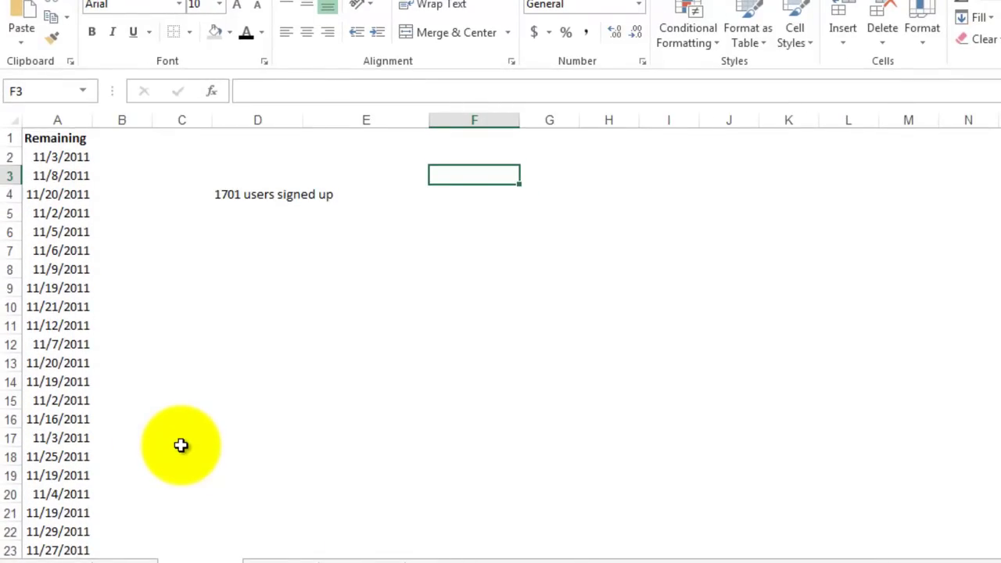
pyautogui.click(57, 287)
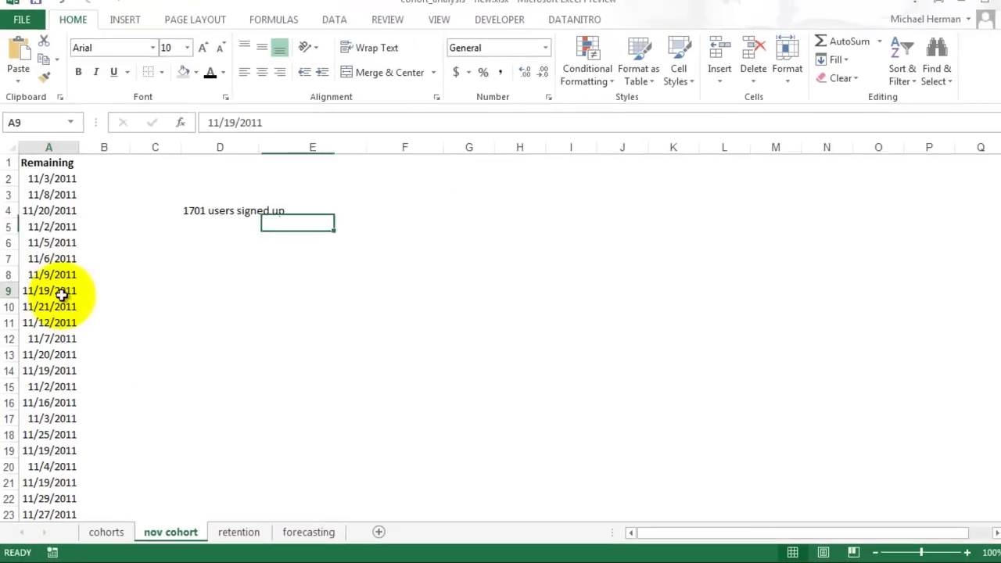
pyautogui.click(129, 20)
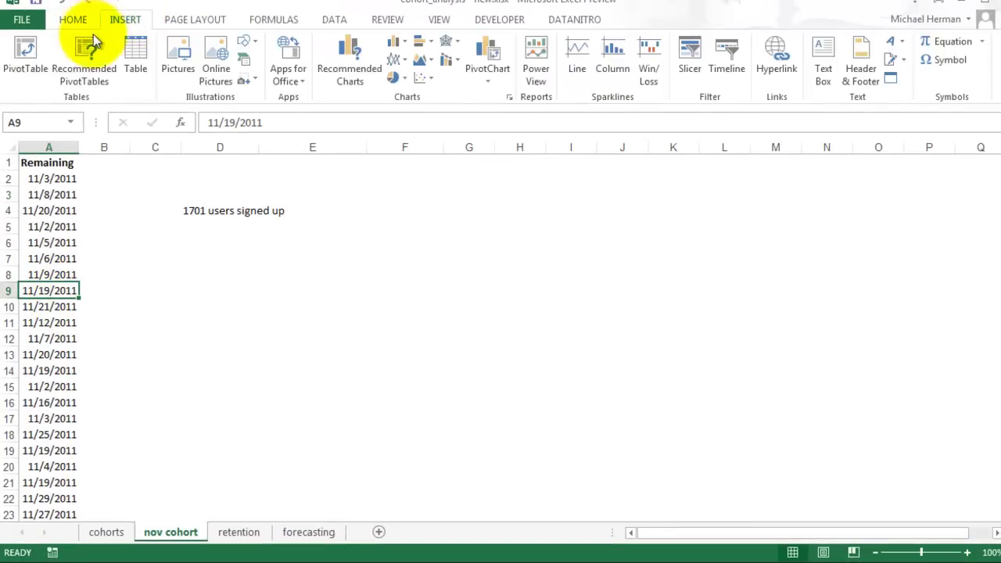
pyautogui.click(25, 58)
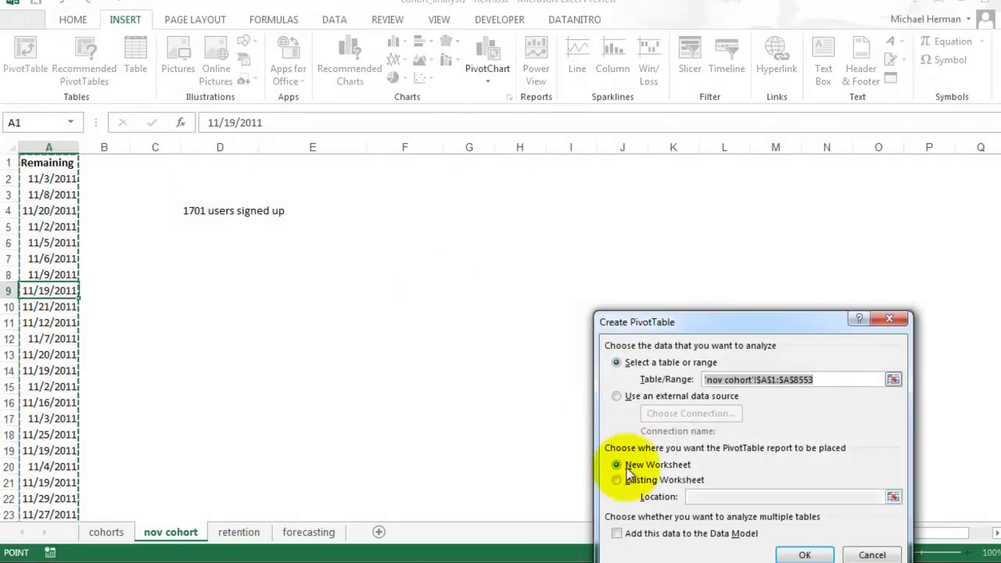
pyautogui.click(618, 480)
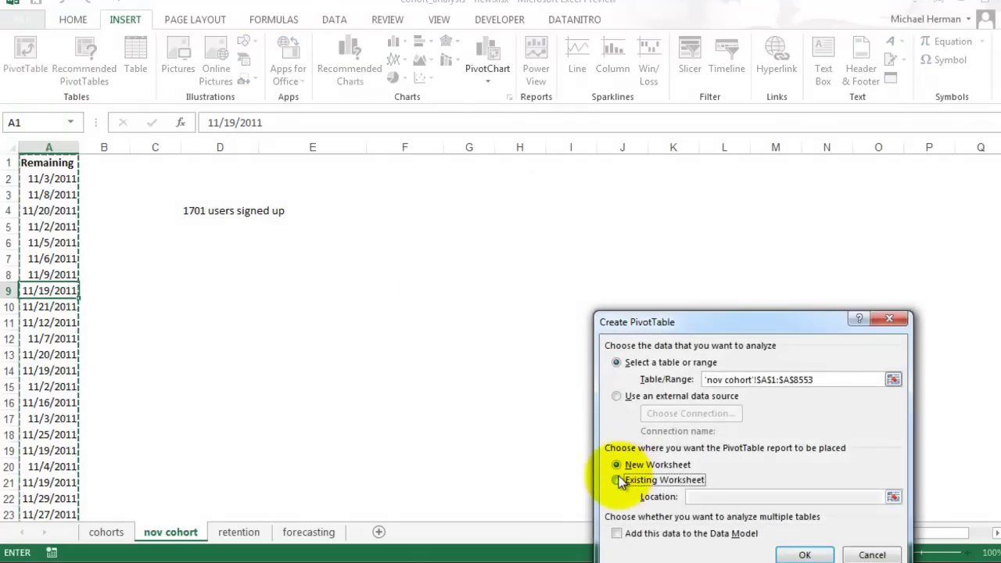
pyautogui.click(203, 274)
pyautogui.click(805, 554)
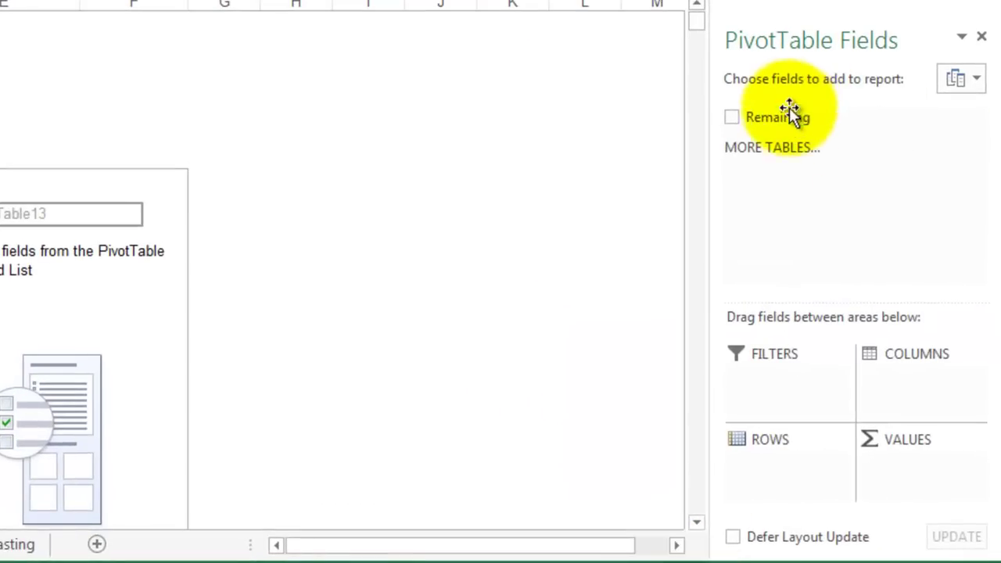
pyautogui.moveTo(785, 120); pyautogui.dragTo(763, 478)
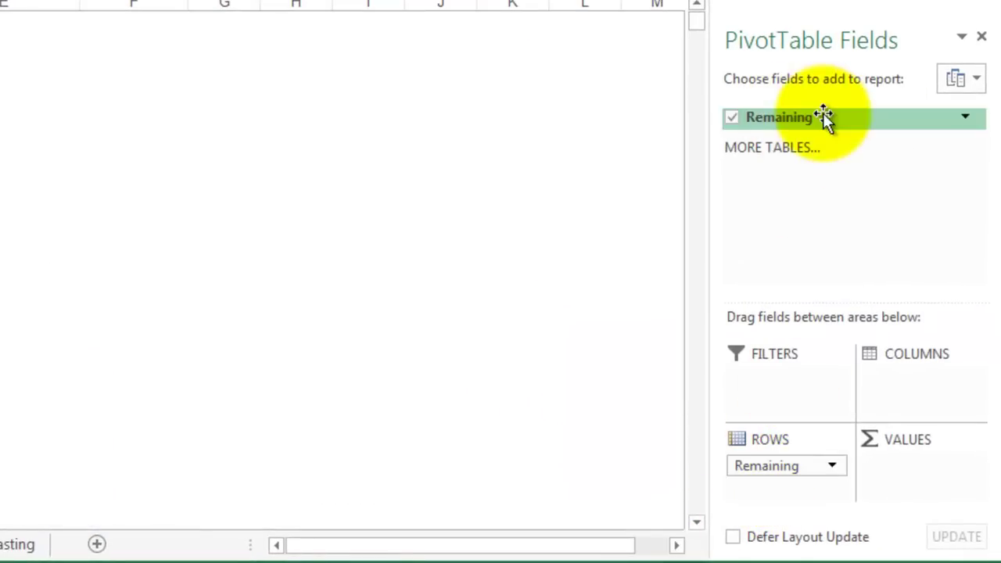
pyautogui.moveTo(796, 122); pyautogui.dragTo(923, 479)
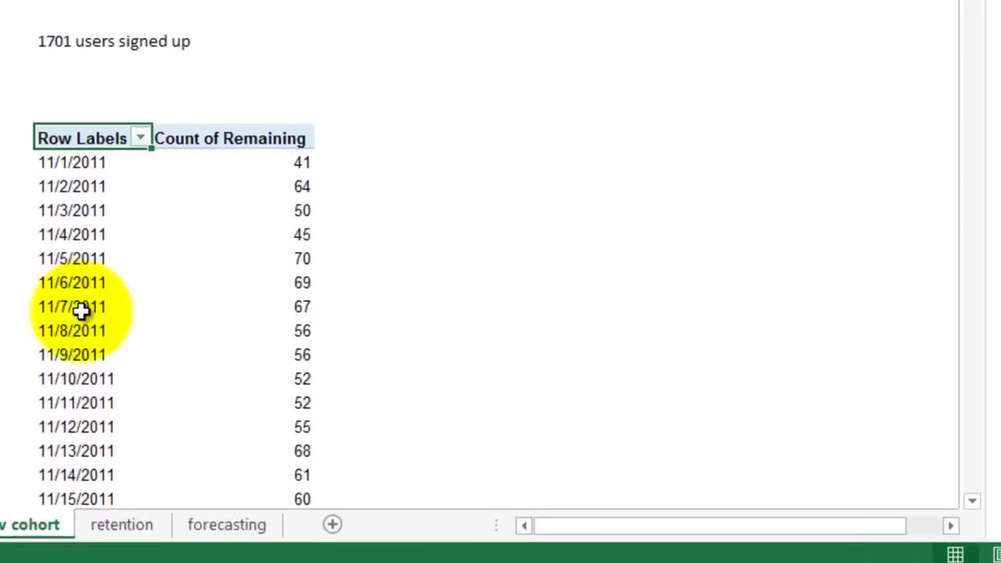
# - Group the pivot table's Remaining dates by months and years, giving monthly counts for 2011–2012
pyautogui.click(175, 268)
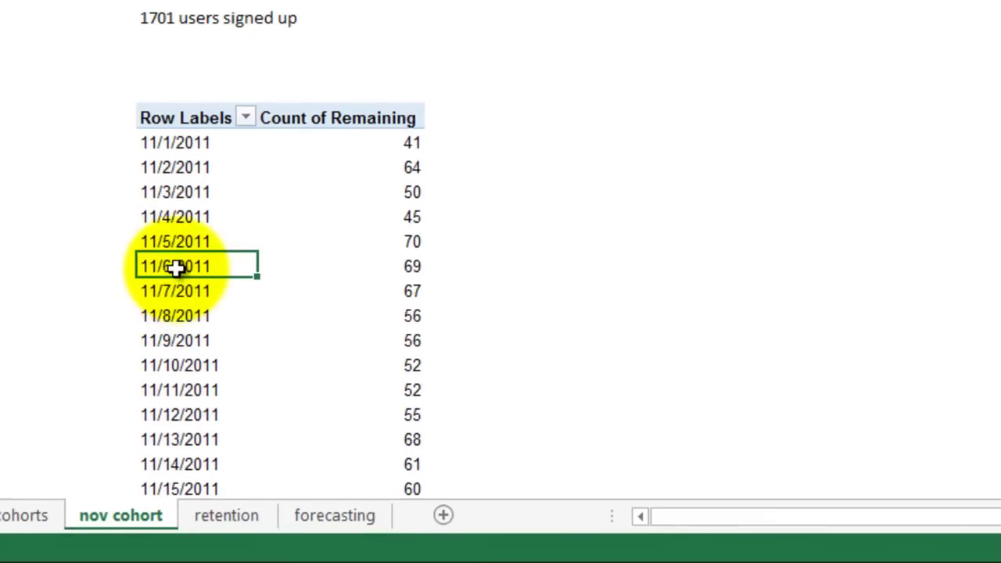
pyautogui.rightClick(175, 268)
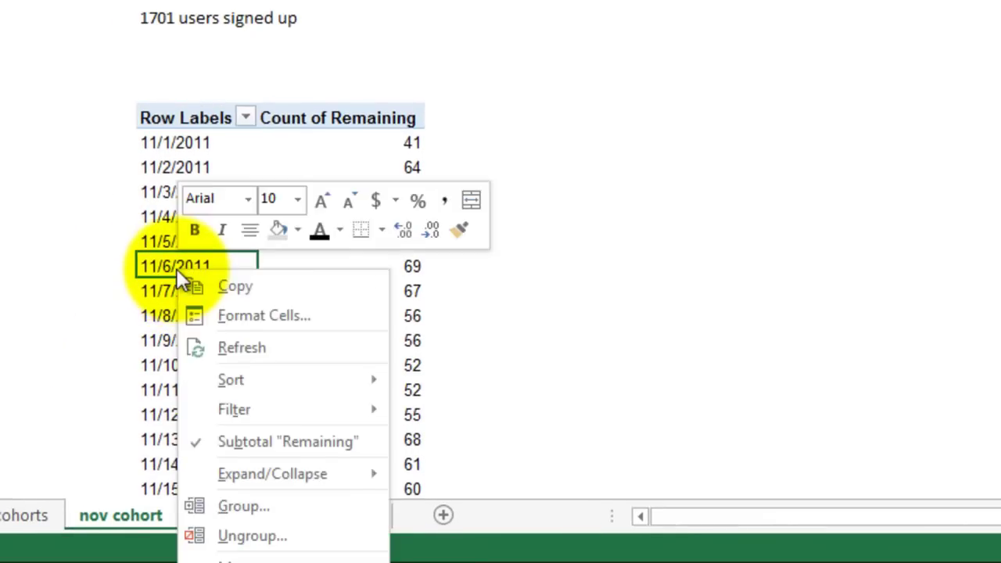
pyautogui.click(247, 510)
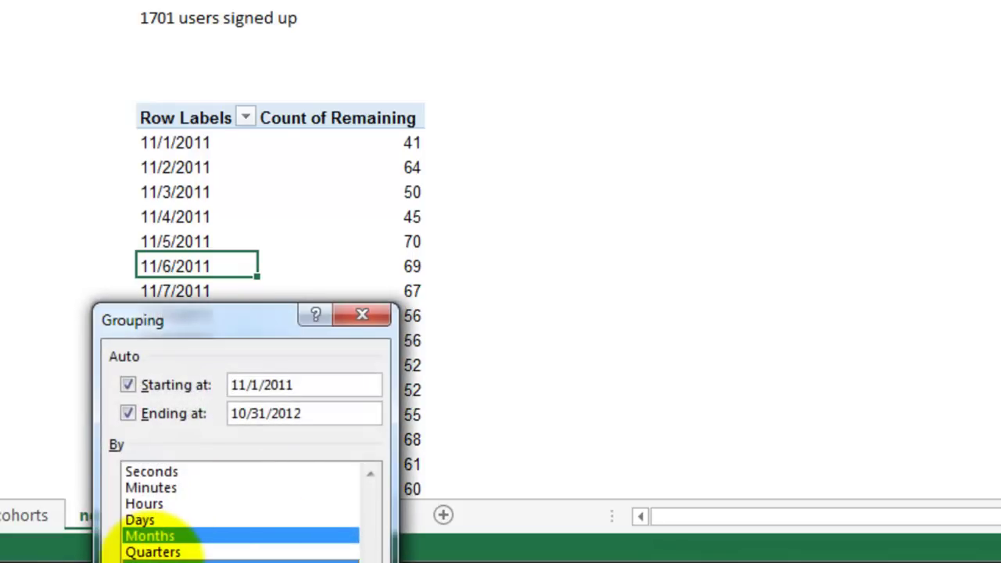
pyautogui.press('Return')
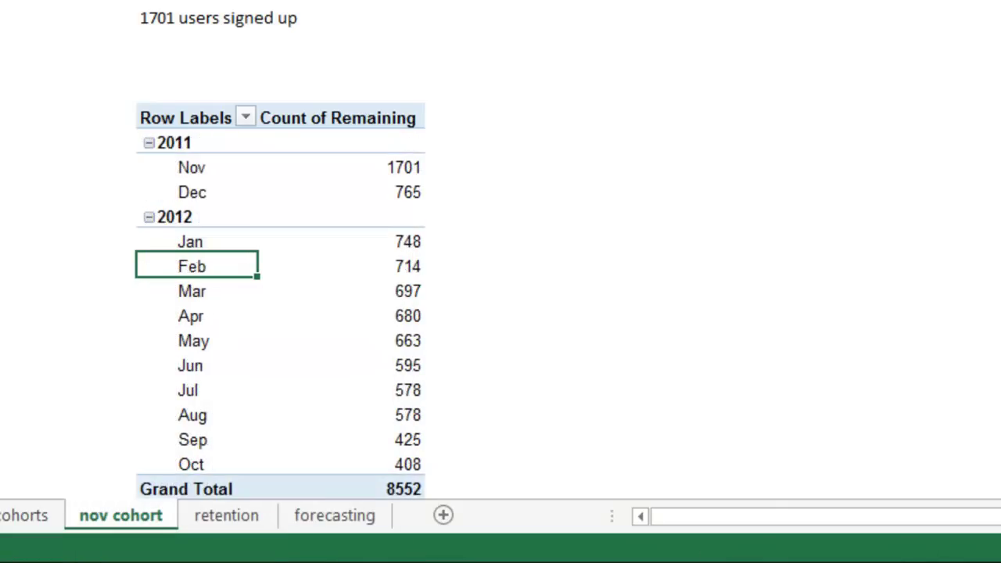
pyautogui.click(574, 246)
pyautogui.scroll(-1, 565, 261)
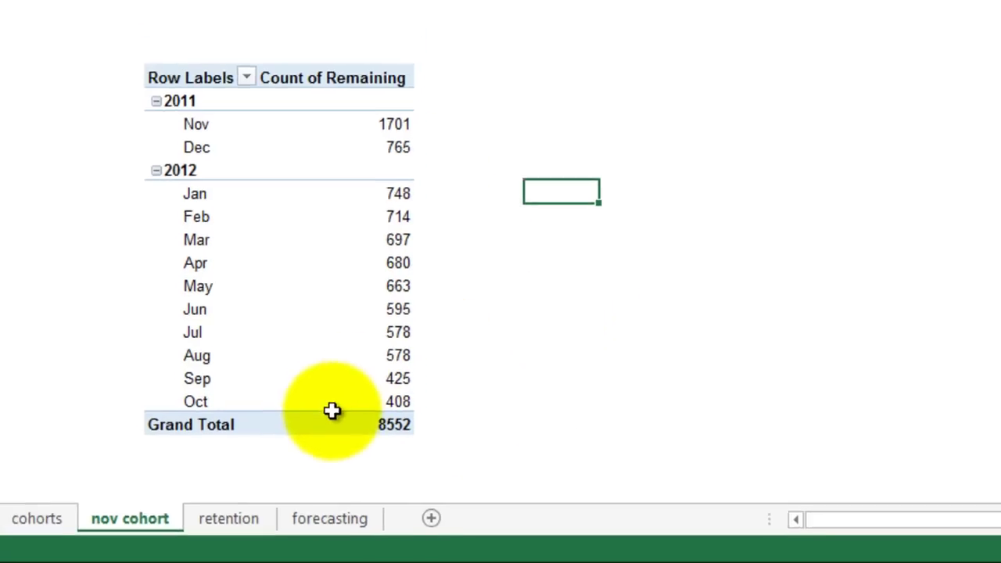
# - Turn off the pivot table's grand totals
pyautogui.click(337, 420)
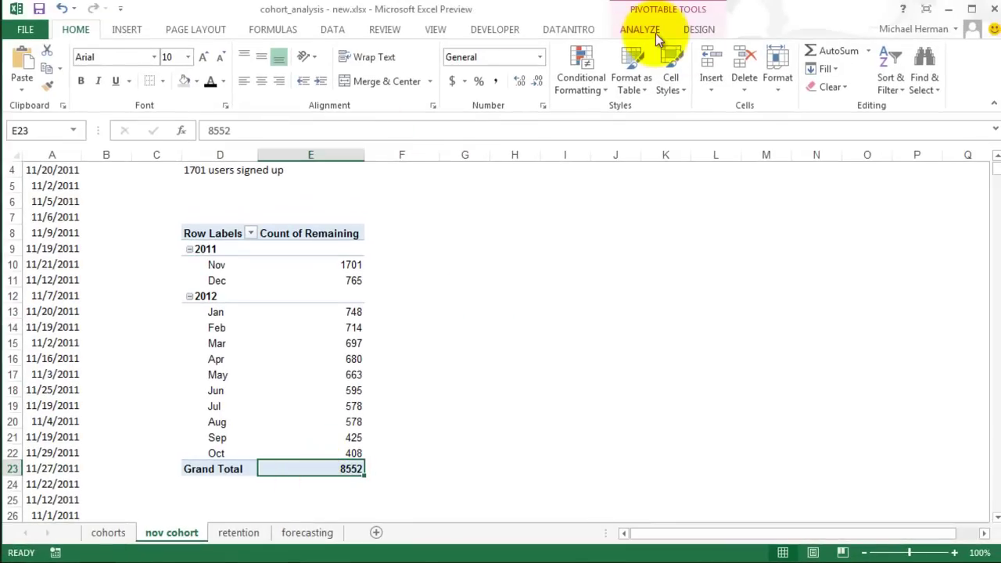
pyautogui.click(684, 31)
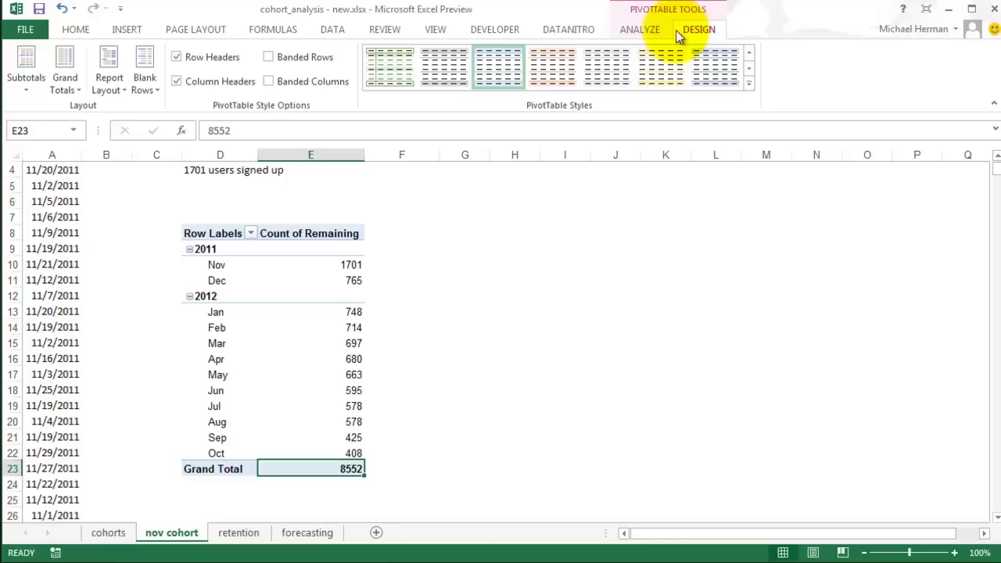
pyautogui.click(70, 88)
pyautogui.click(99, 114)
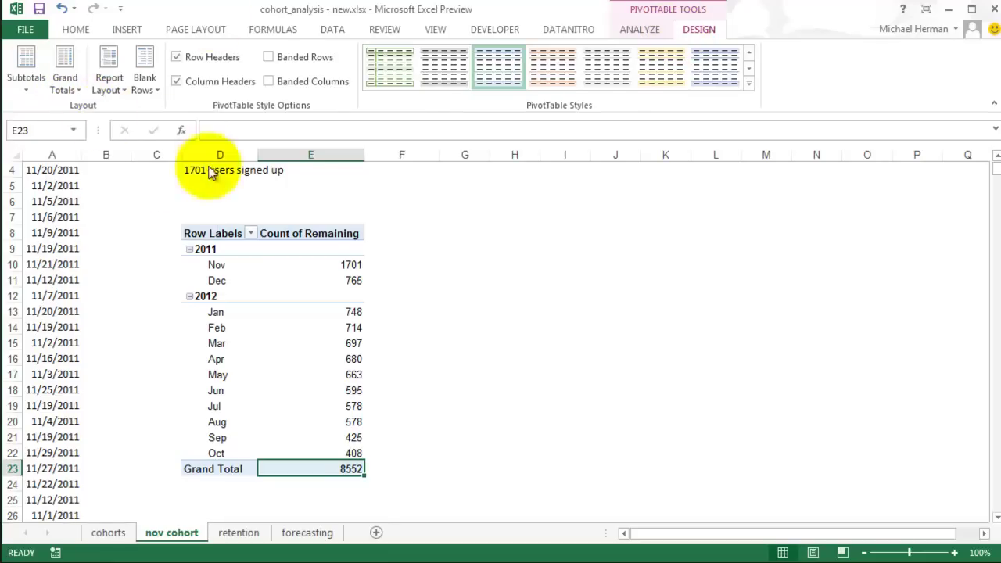
pyautogui.click(456, 275)
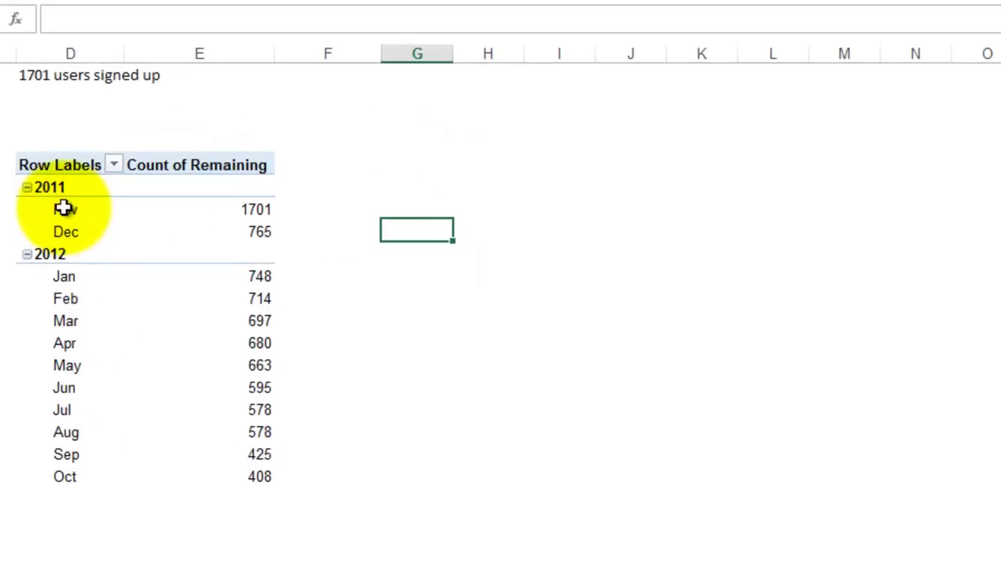
# - Paste the Nov and Dec 2011 pivot rows as values into H8
pyautogui.click(63, 209)
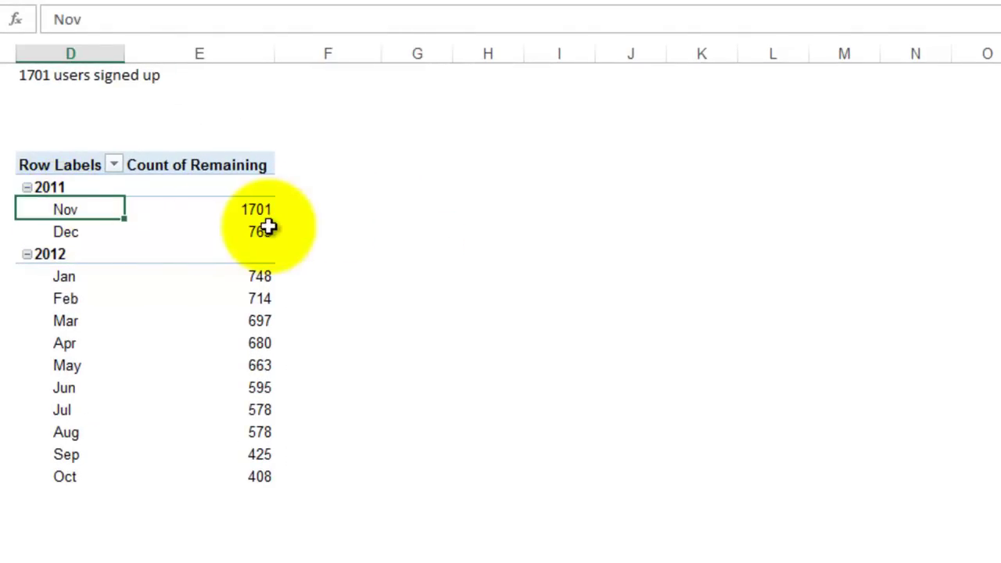
pyautogui.keyDown('shift'); pyautogui.click(262, 228); pyautogui.keyUp('shift')
pyautogui.hotkey('ctrl', 'c')
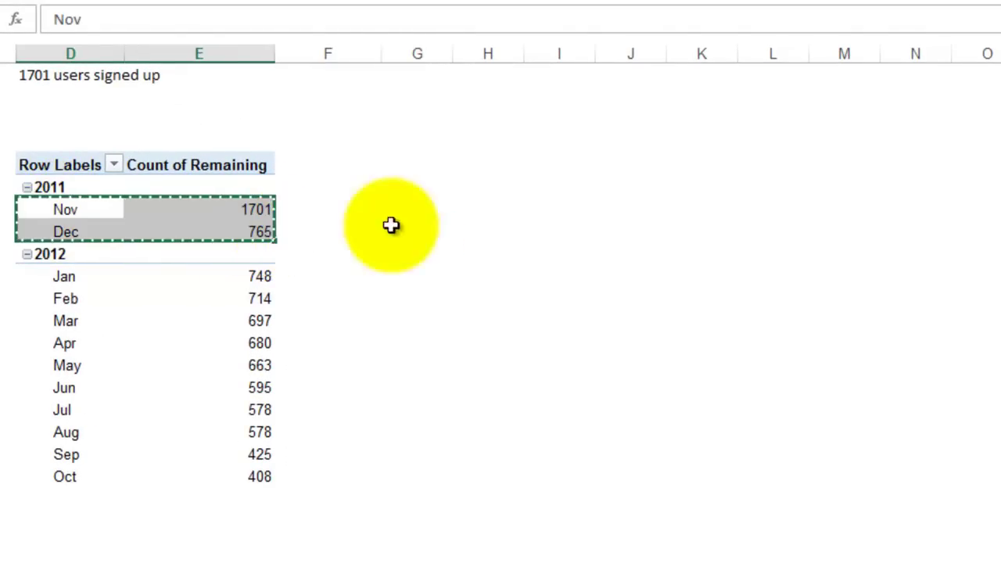
pyautogui.click(512, 193)
pyautogui.rightClick(510, 193)
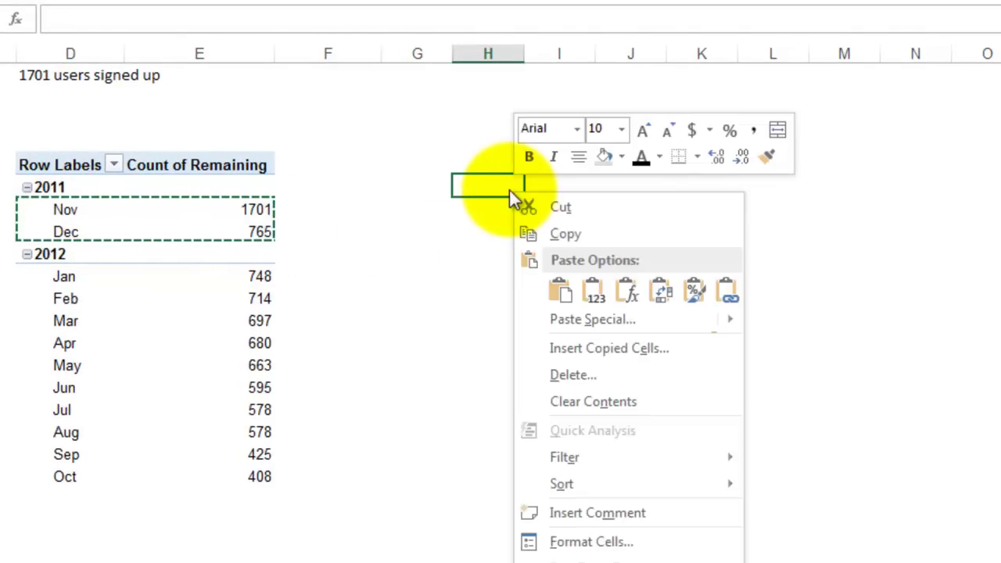
pyautogui.click(589, 292)
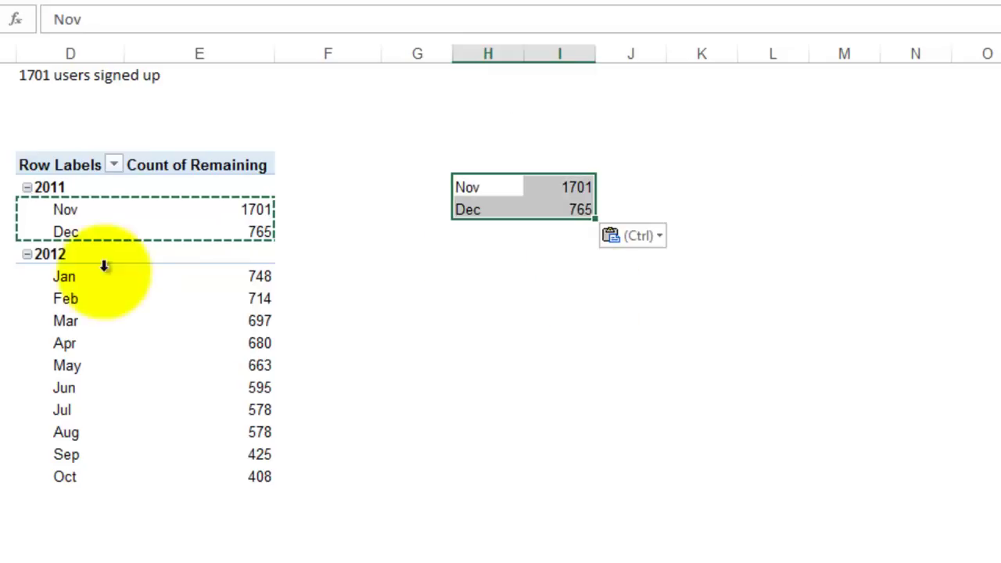
# - Paste the Jan through Oct 2012 pivot rows as values into H10
pyautogui.click(64, 276)
pyautogui.hotkey('shift', 'Down')
pyautogui.hotkey('shift', 'Down')
pyautogui.hotkey('shift', 'Down')
pyautogui.keyDown('shift'); pyautogui.click(258, 477); pyautogui.keyUp('shift')
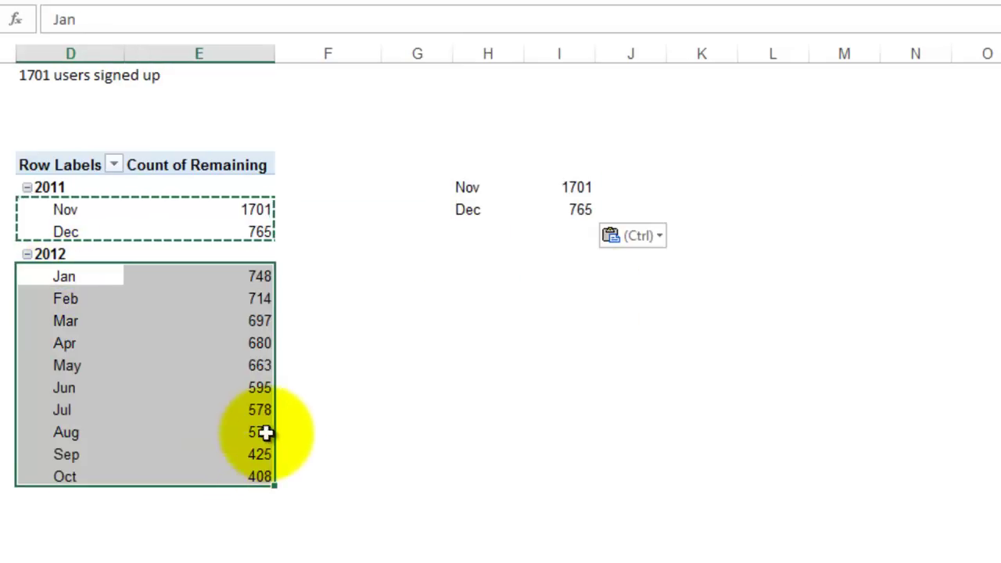
pyautogui.hotkey('ctrl', 'c')
pyautogui.click(471, 233)
pyautogui.rightClick(471, 233)
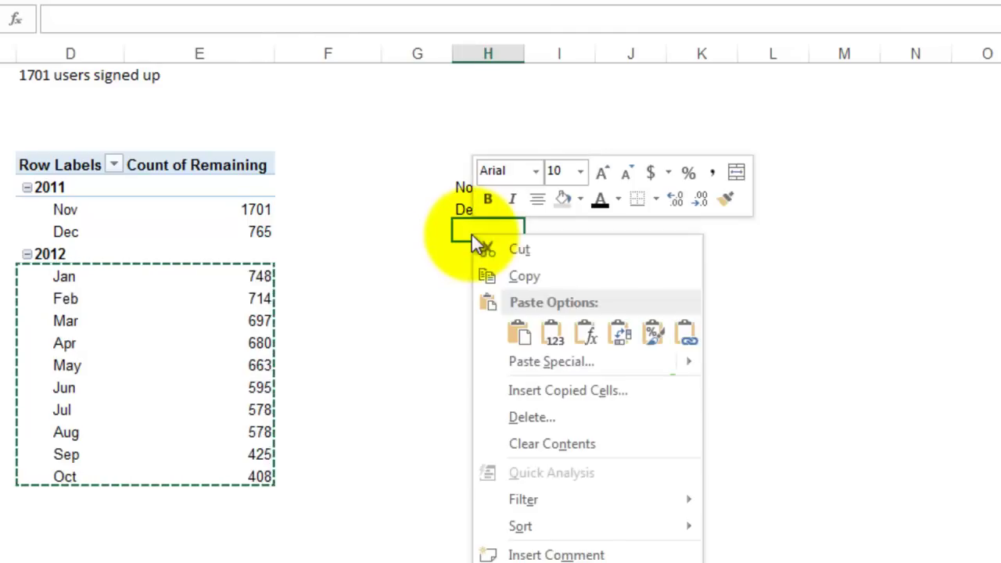
pyautogui.click(553, 339)
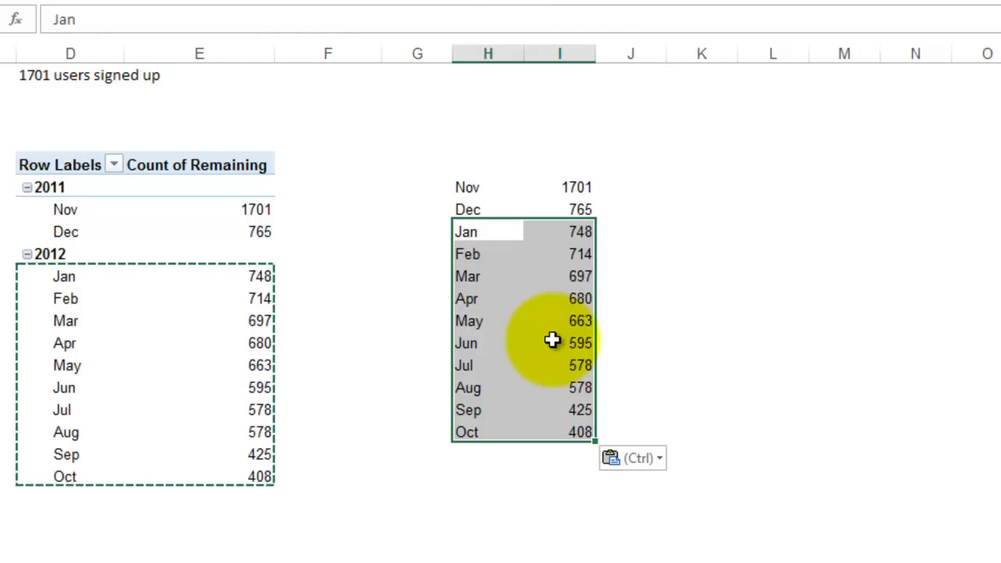
# - Enter =I10/$I$9 in J10, fill it down through Oct, and format the column as percentages
pyautogui.click(606, 208)
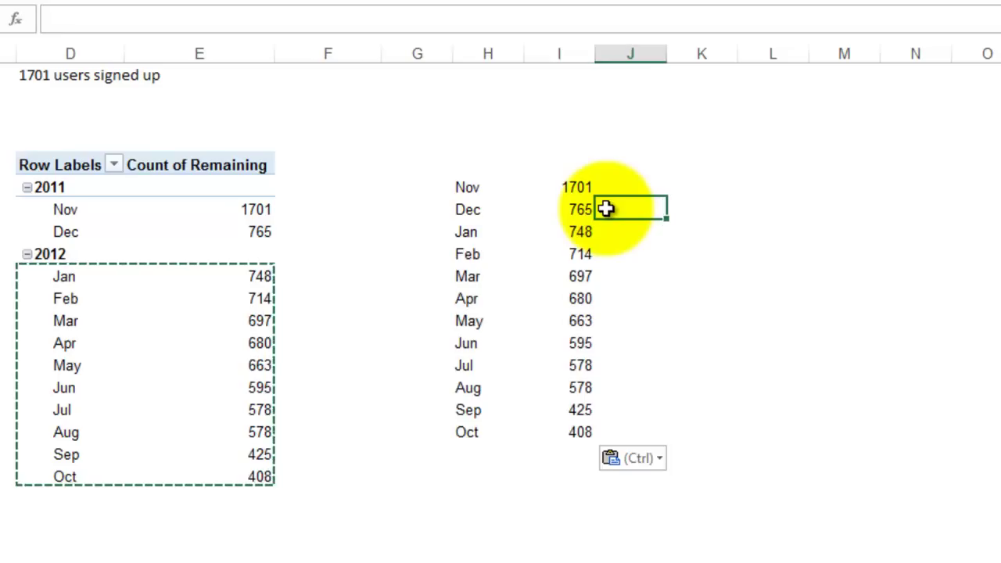
pyautogui.write('=')
pyautogui.click(583, 210)
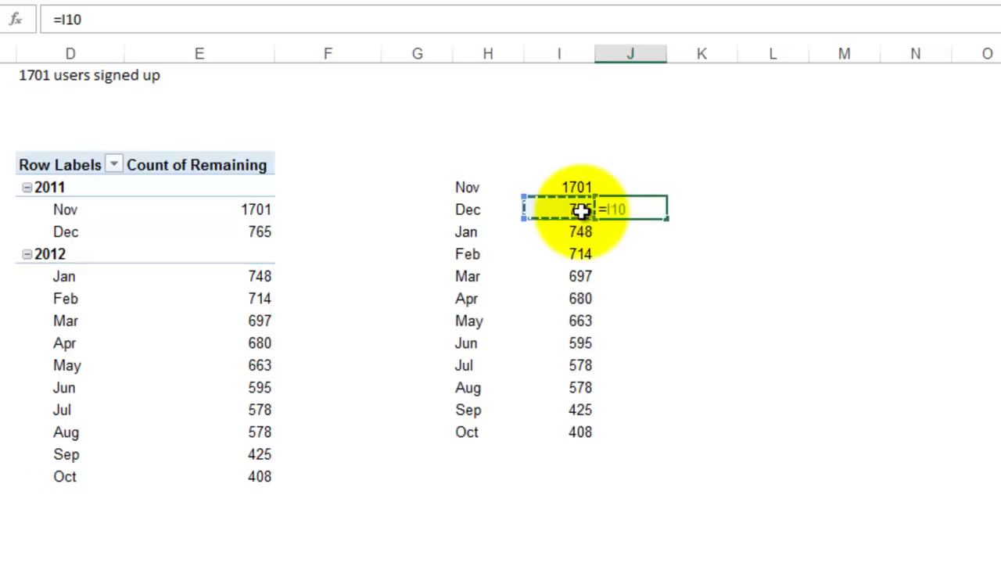
pyautogui.write('/')
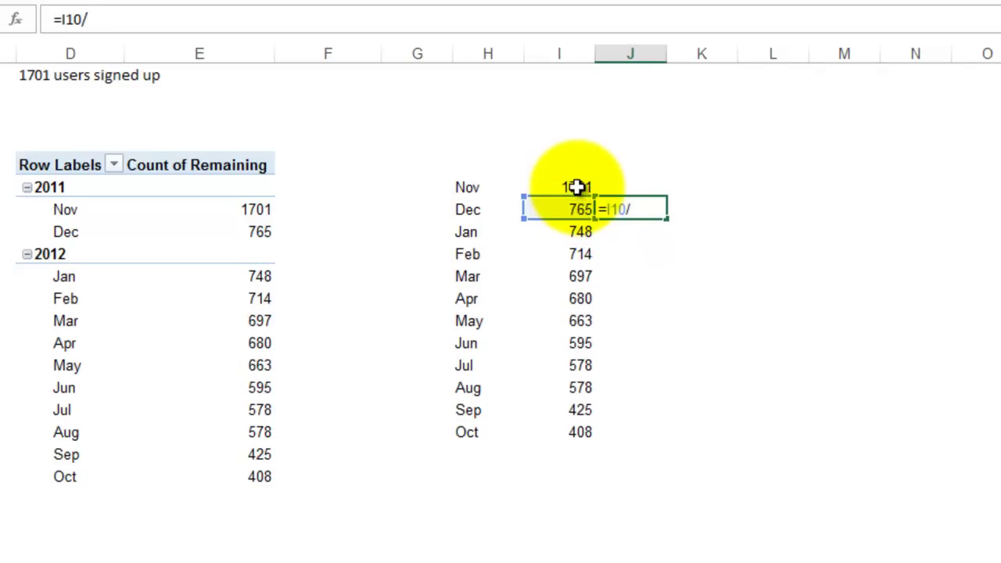
pyautogui.click(576, 187)
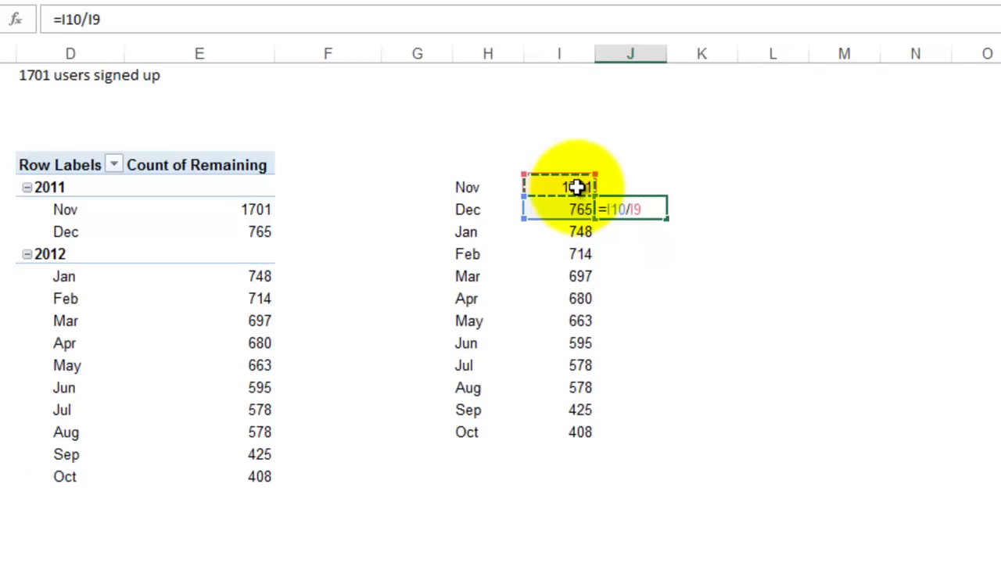
pyautogui.press('F4')
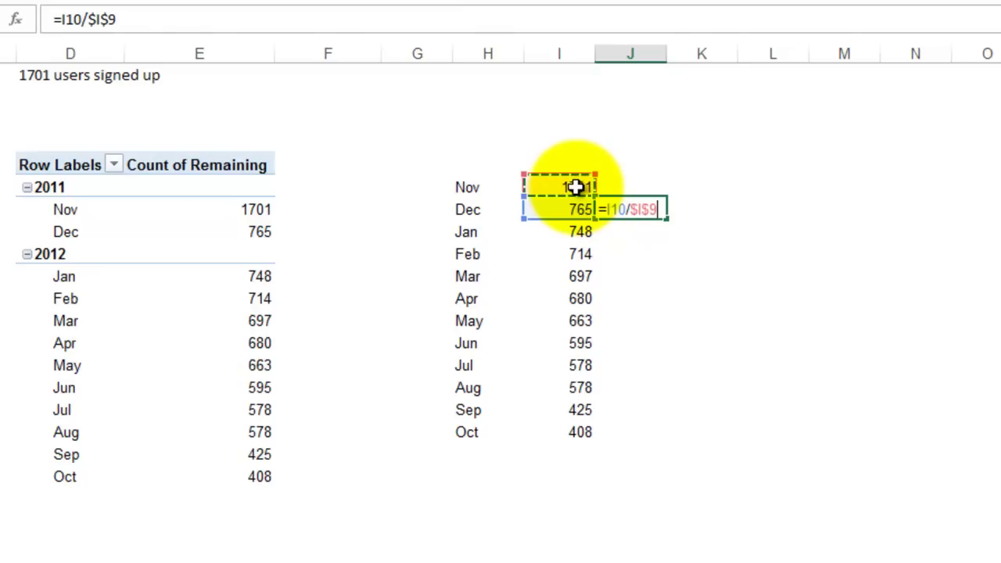
pyautogui.press('Return')
pyautogui.click(651, 211)
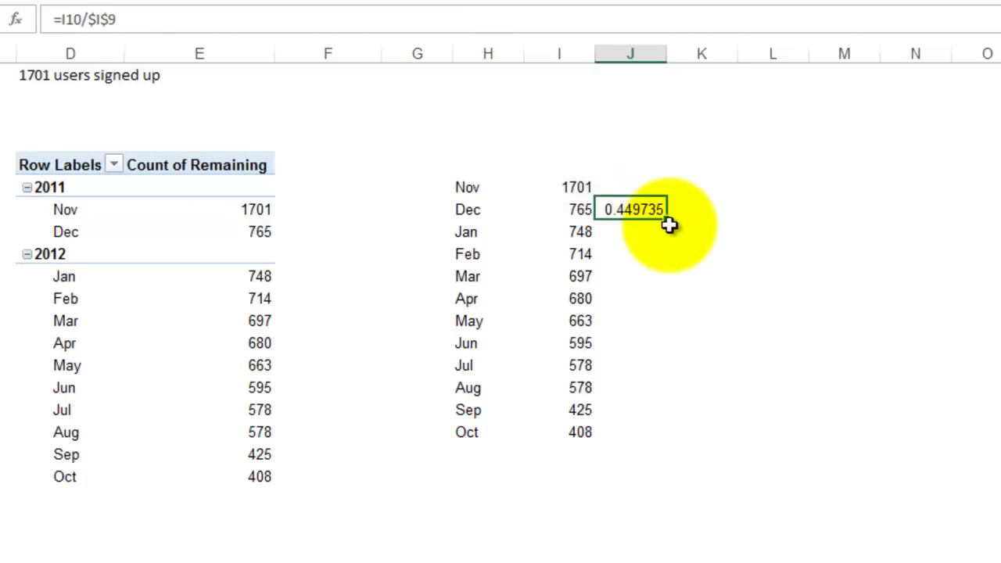
pyautogui.doubleClick(667, 222)
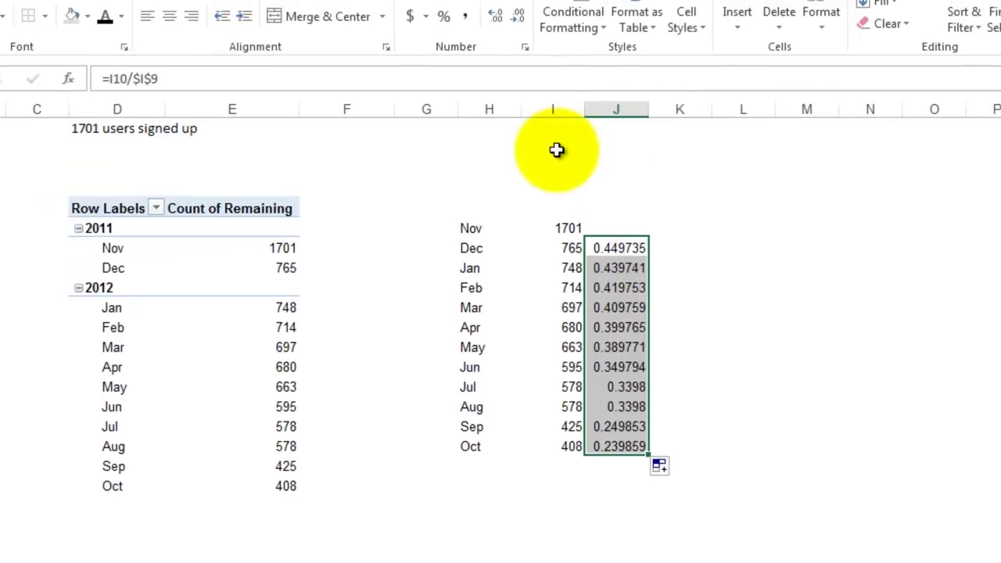
pyautogui.click(444, 21)
pyautogui.click(462, 181)
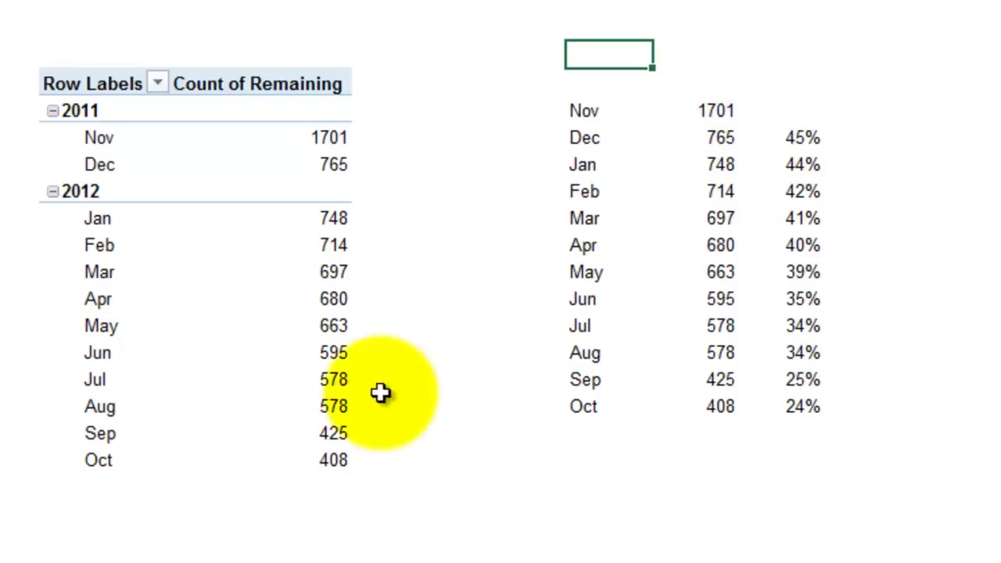
# - Open the sheet with the Cohorts retention table and its Average and Decrease columns
pyautogui.click(137, 556)
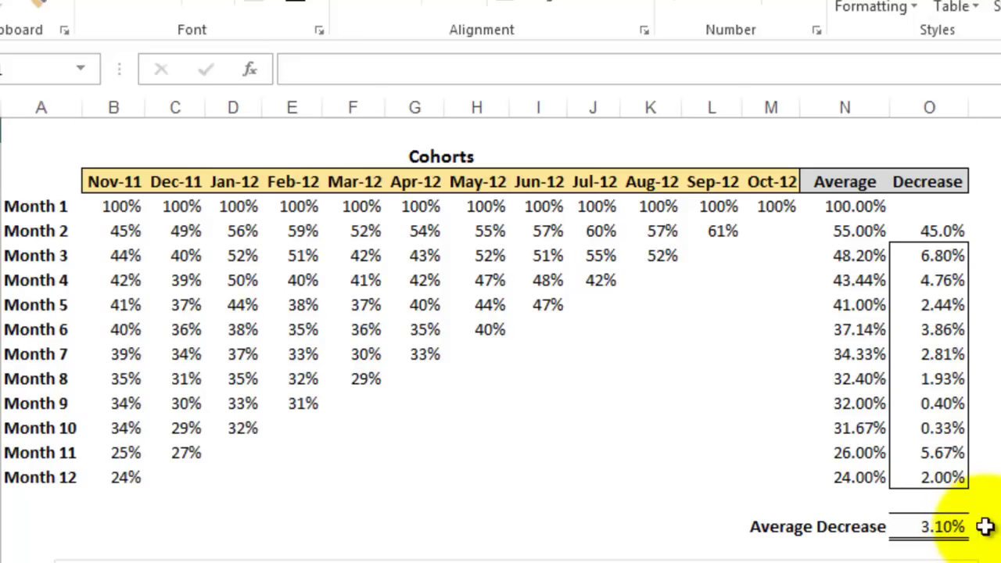
# - Scroll down to the stacked column chart of cohort retention, Nov-11 to Oct-12
pyautogui.scroll(-5, 985, 528)
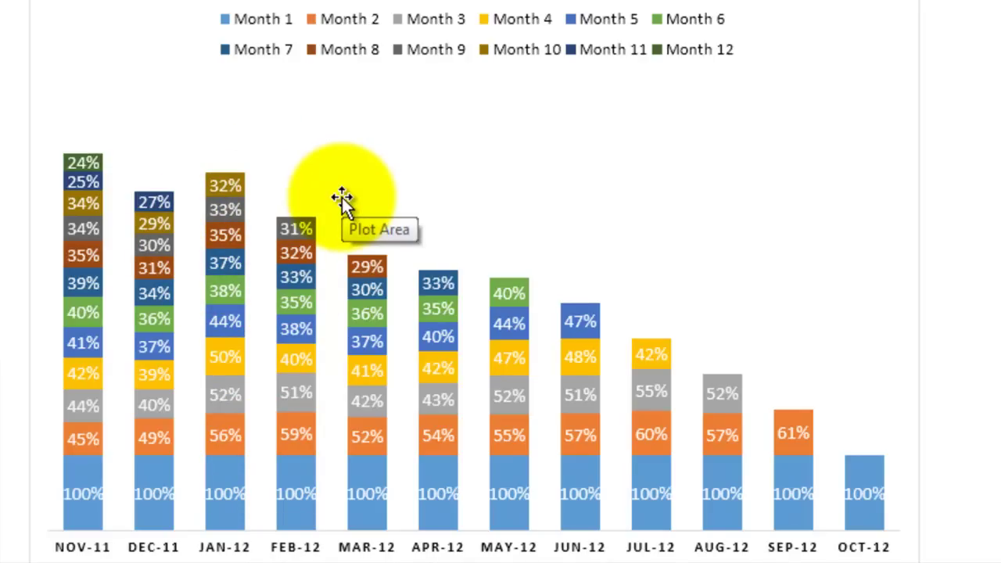
# - Scroll down and across to show the stacked area chart of Month 1–12 retention
pyautogui.scroll(-10, 335, 245)
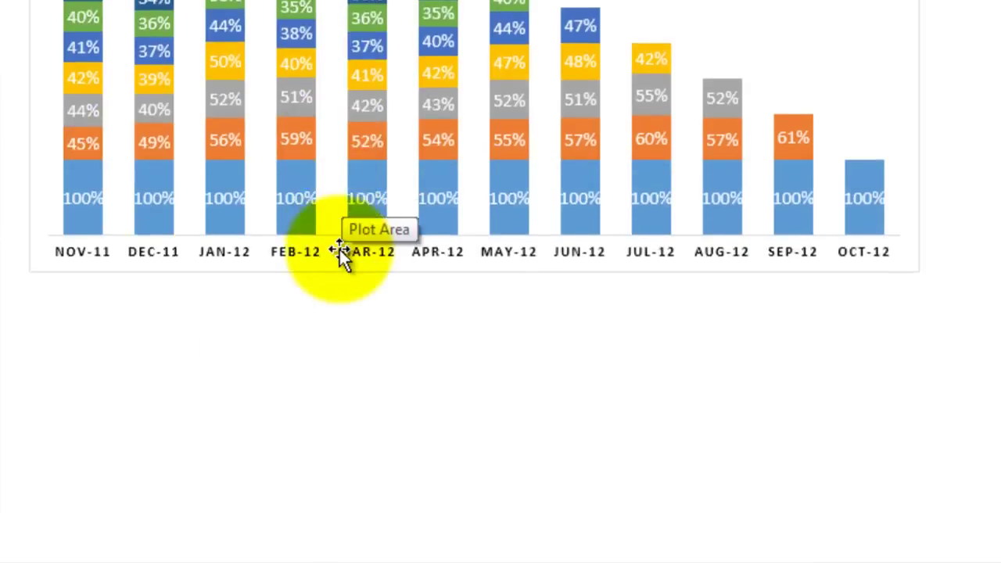
pyautogui.scroll(-2, 346, 261)
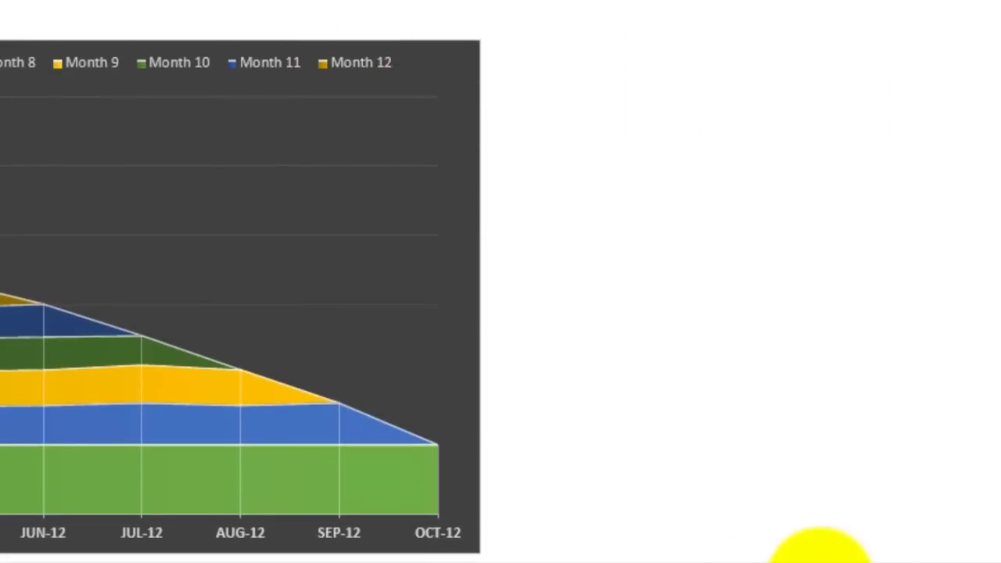
pyautogui.moveTo(820, 560); pyautogui.dragTo(766, 560)
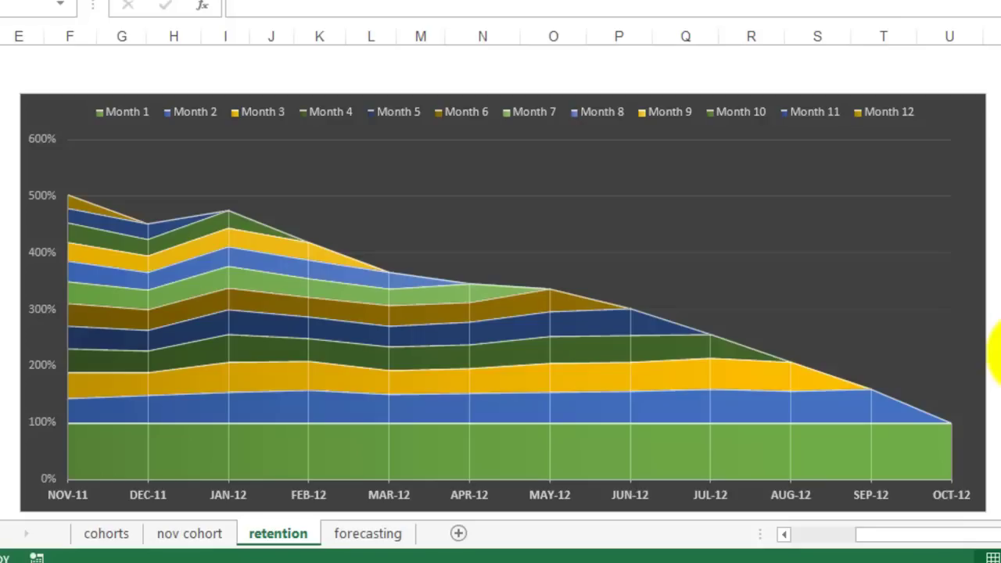
# - Open the forecasting sheet and scroll right to the USERS REMAINING column chart
pyautogui.click(369, 534)
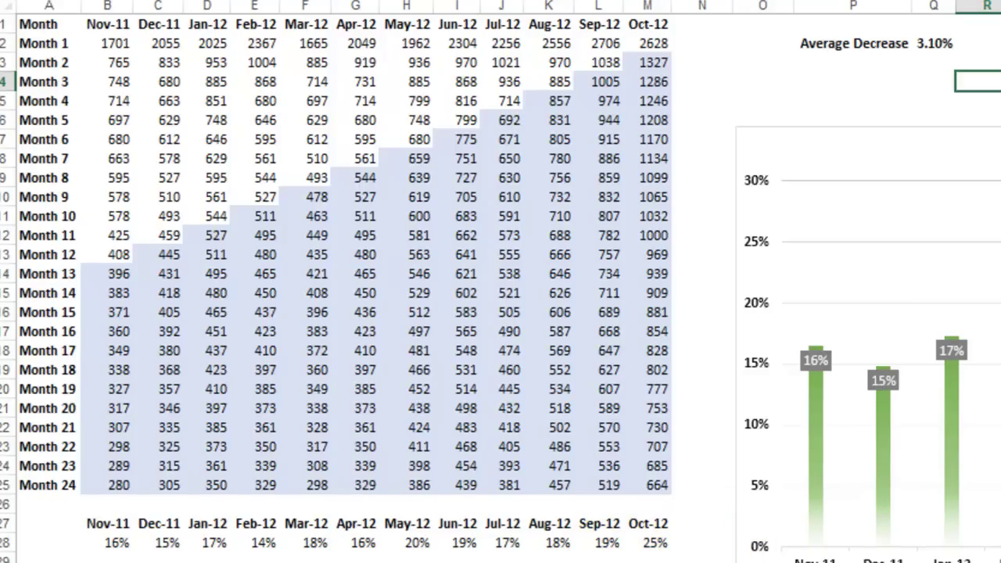
pyautogui.hscroll(5, 500, 281)
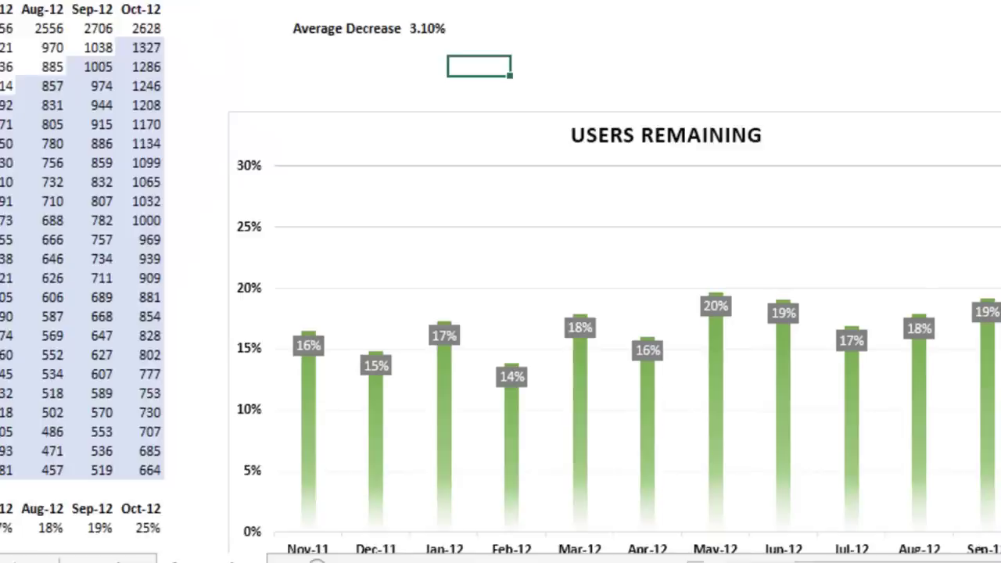